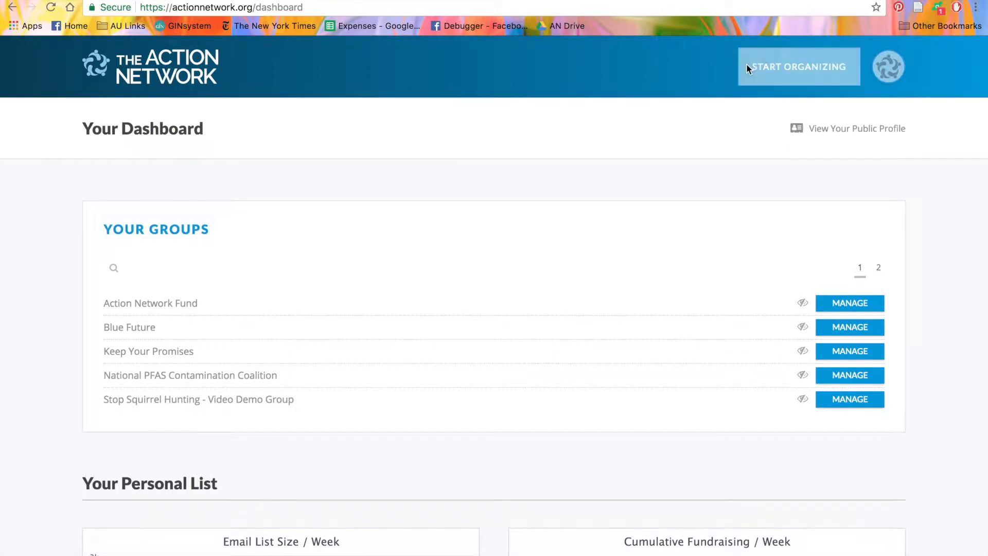
Start a new report and choose Video Tutorial - Alliance for Ice Cream as its email list
left_click(404, 227)
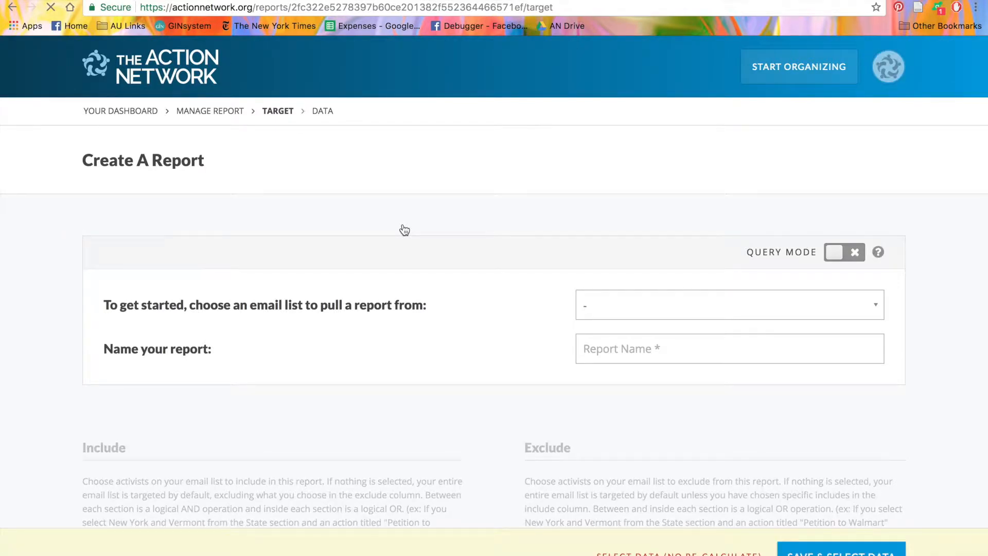
left_click(617, 318)
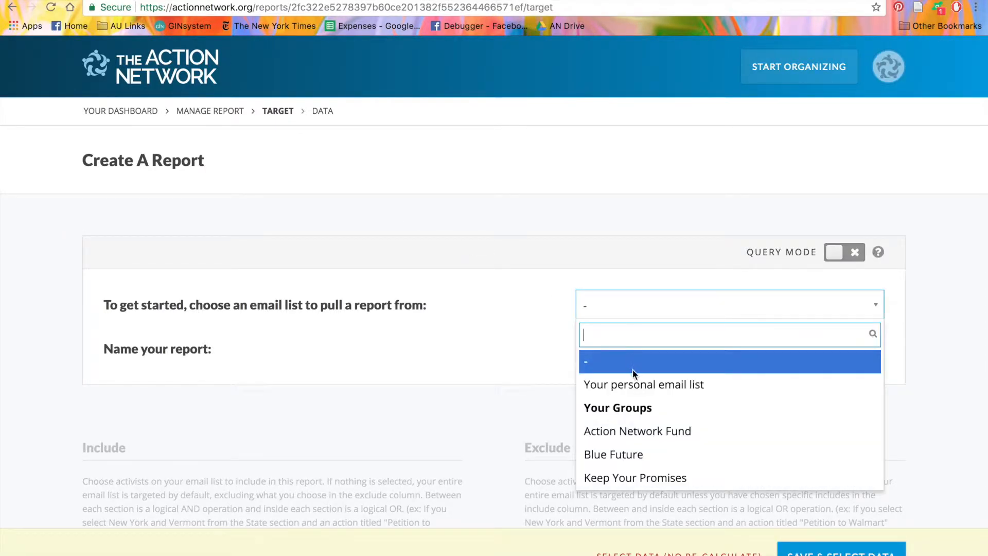
scroll(638, 391, "down", 5)
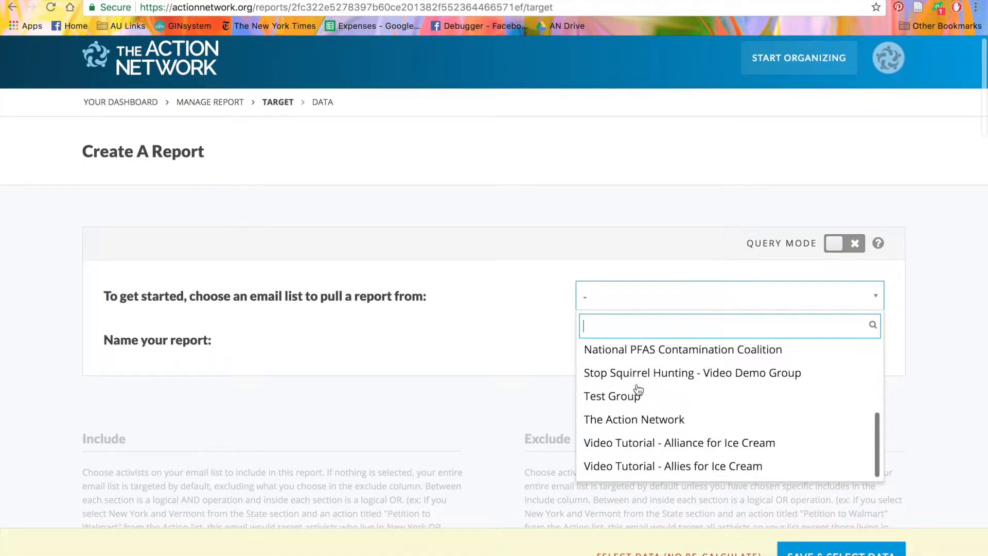
scroll(638, 396, "down", 1)
left_click(655, 417)
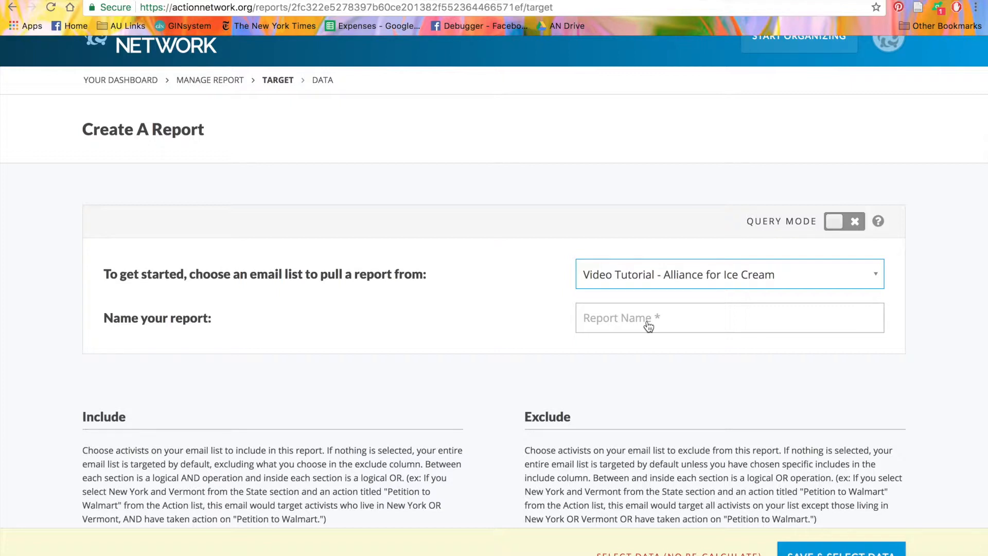
Name the report "8.17 Activists"
left_click(648, 326)
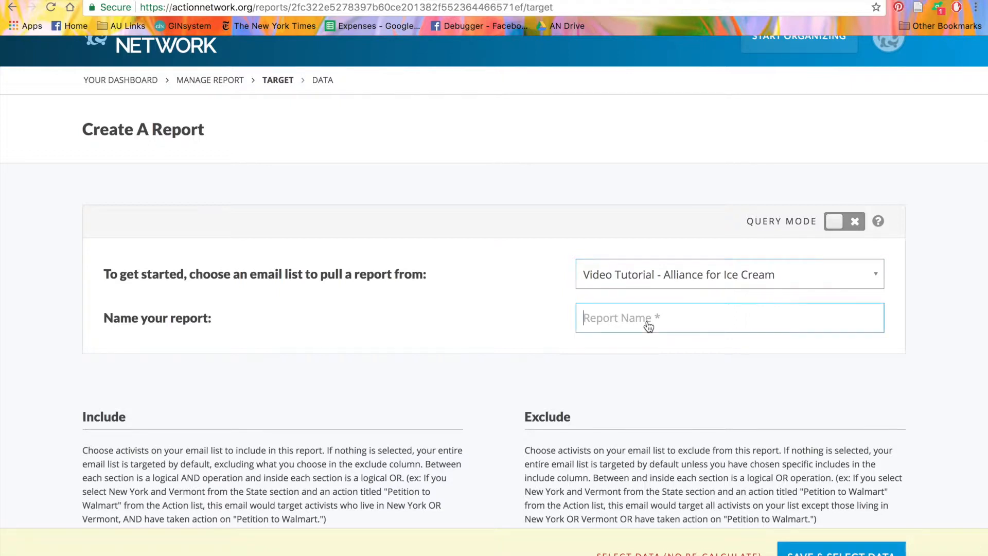
type("8.1")
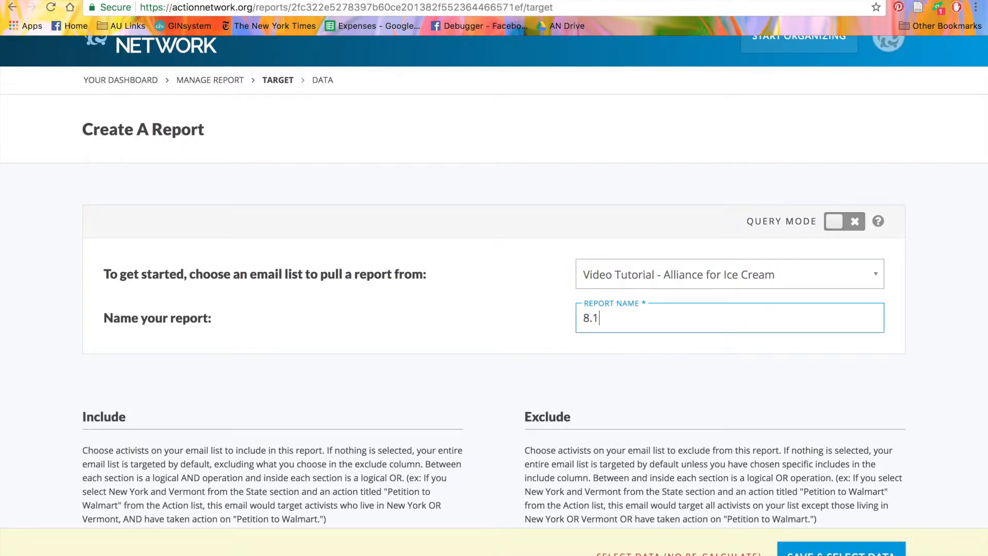
type("7 Activists")
Add Alabama and Arkansas to the states included in the report
scroll(494, 278, "down", 6)
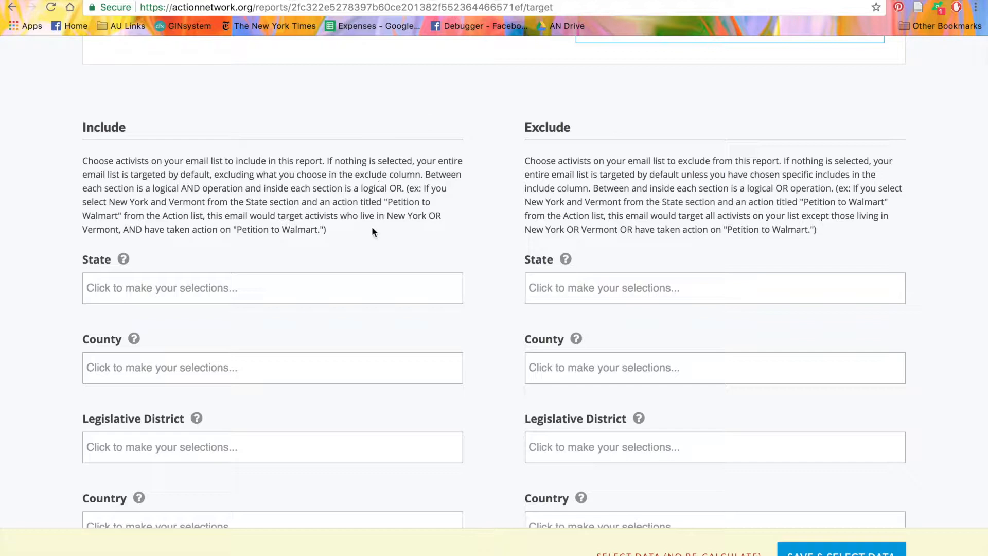
left_click(363, 289)
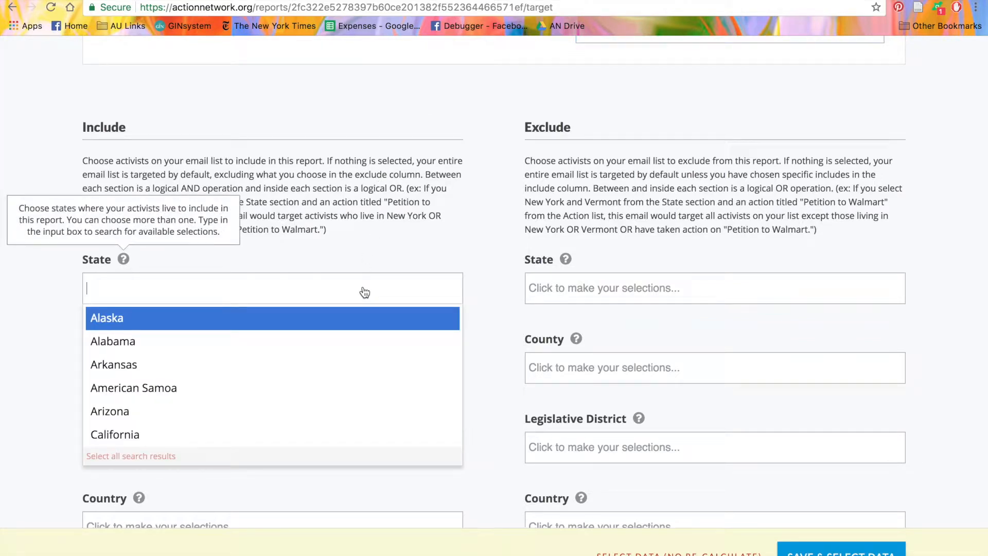
left_click(334, 339)
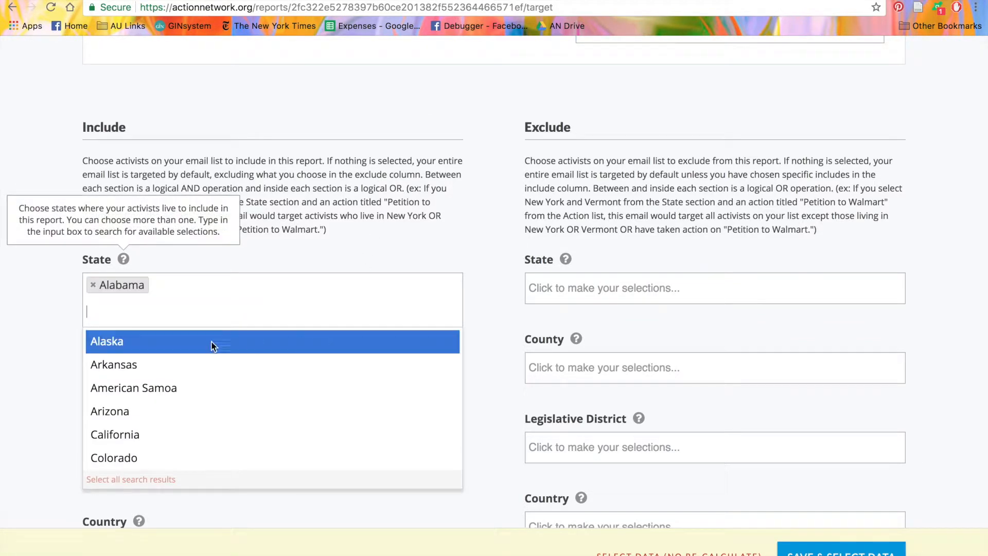
left_click(162, 371)
left_click(22, 344)
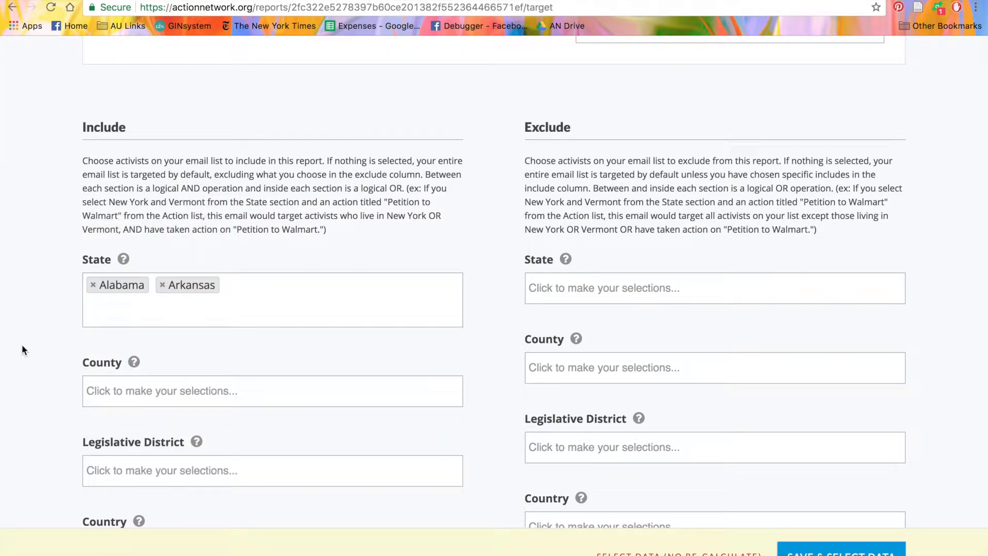
Add Spanish to the languages included in the report
scroll(21, 344, "down", 10)
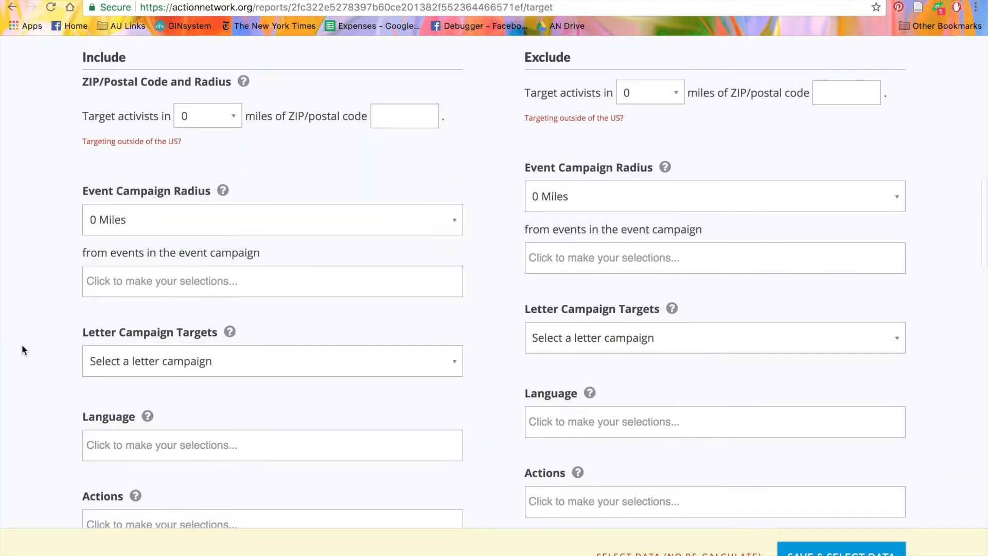
left_click(137, 444)
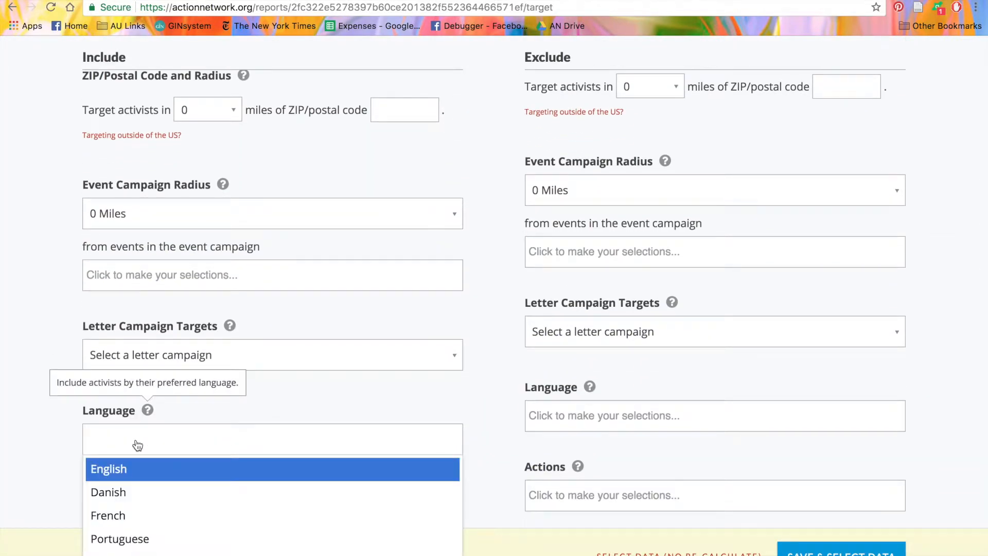
scroll(137, 444, "down", 1)
left_click(122, 370)
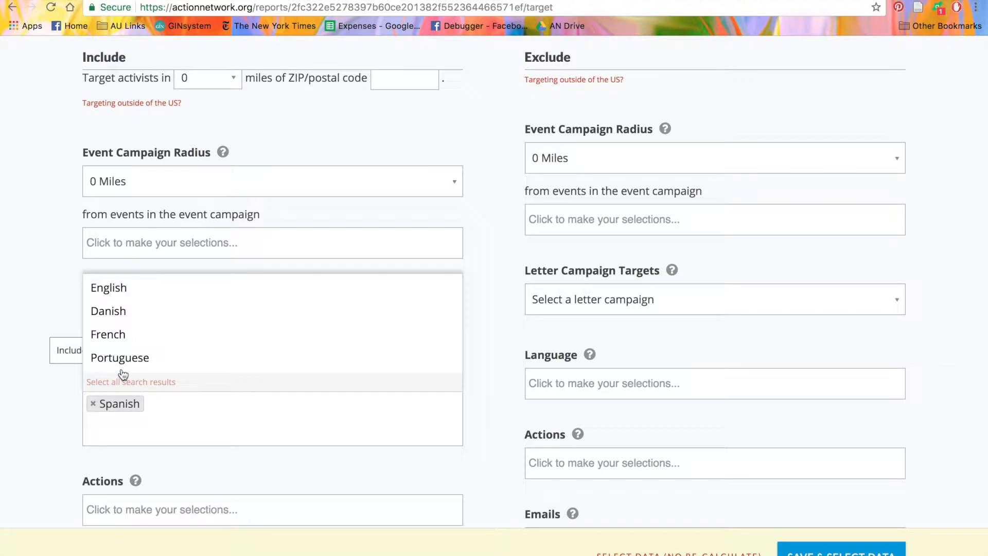
left_click(11, 409)
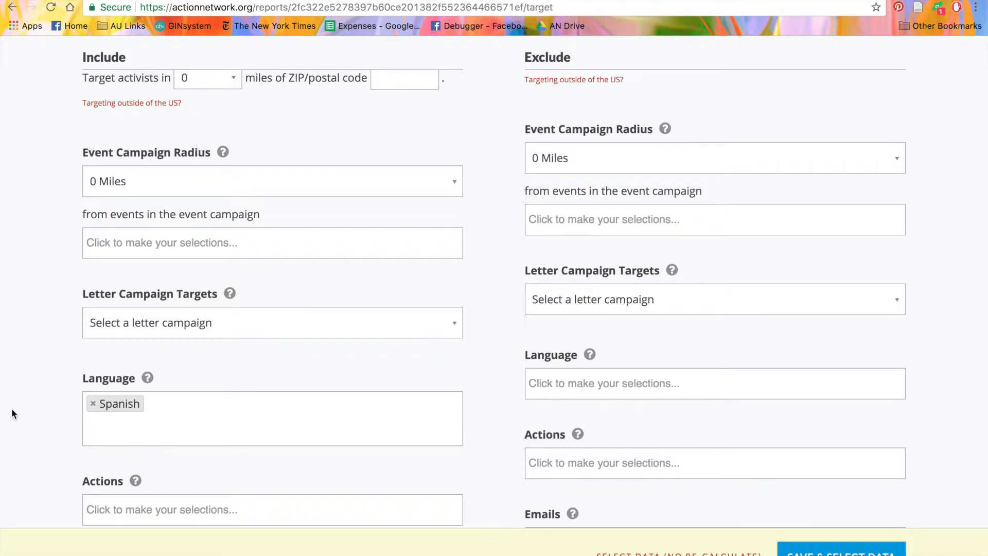
Review the include and exclude filters for location, ZIP radius, event campaign radius, letter campaign targets and language options
scroll(11, 409, "up", 10)
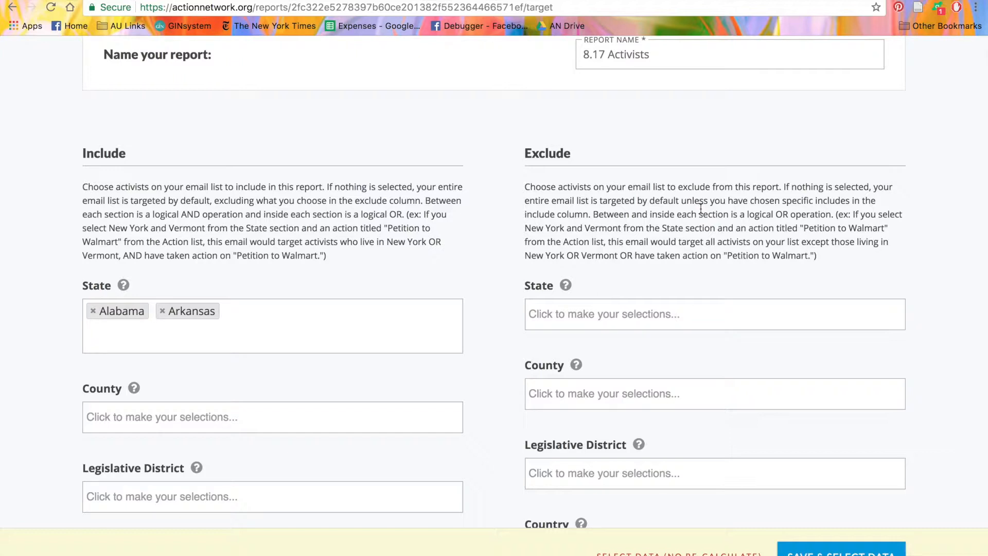
scroll(700, 208, "down", 2)
scroll(381, 335, "down", 3)
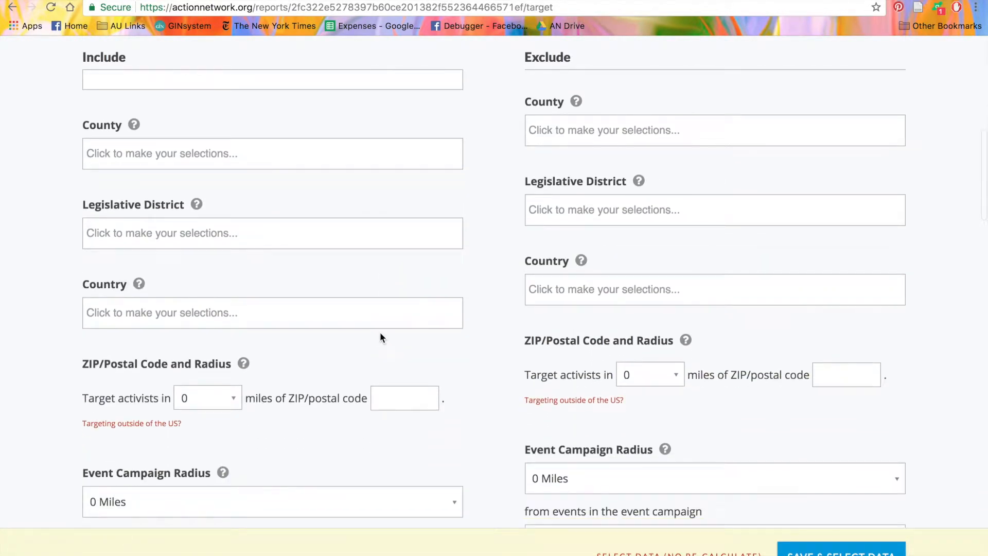
scroll(380, 332, "down", 1)
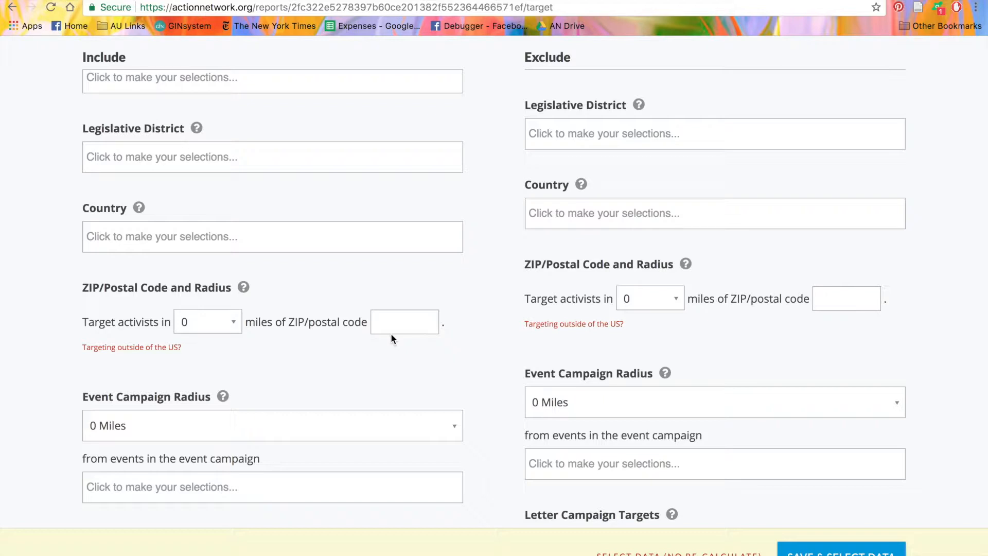
scroll(390, 333, "down", 2)
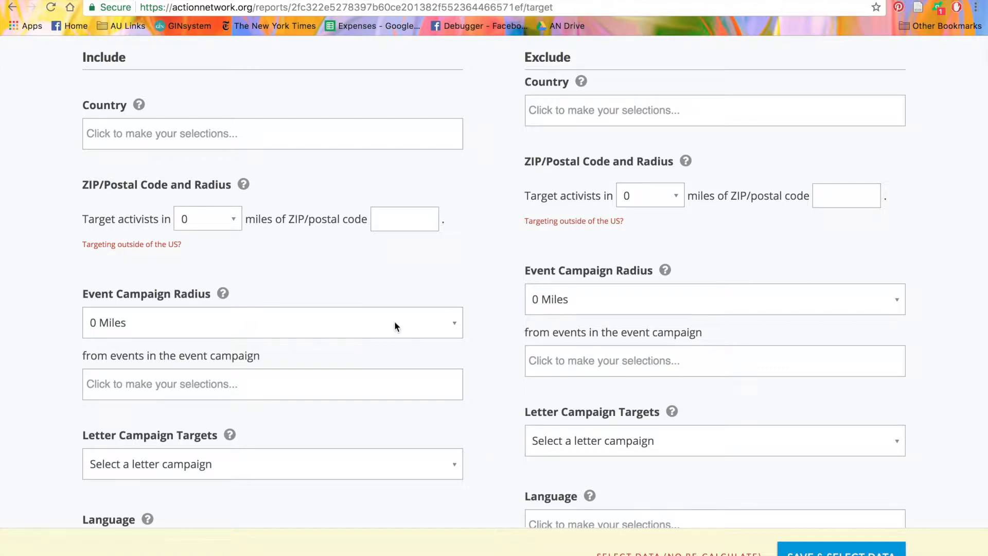
scroll(390, 414, "down", 2)
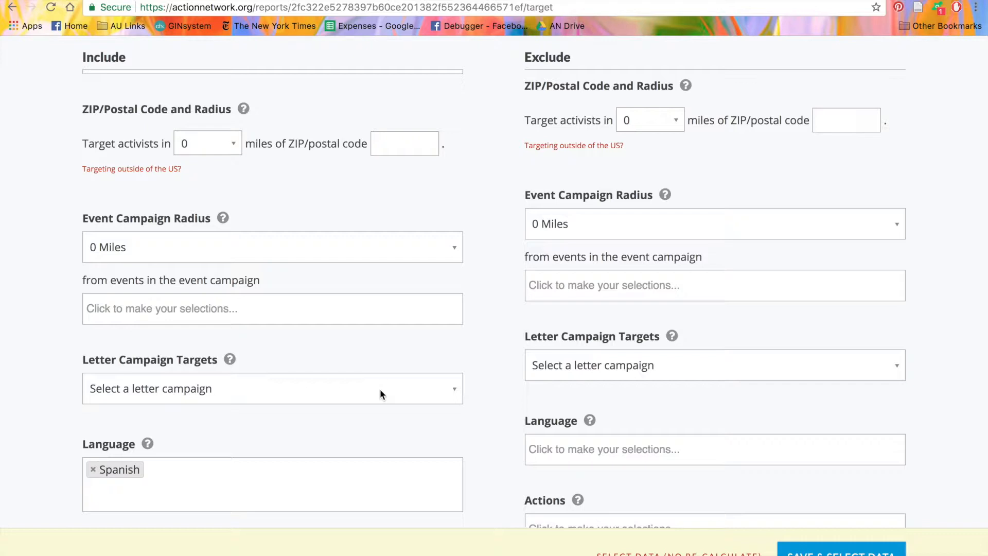
scroll(380, 394, "down", 3)
scroll(381, 395, "down", 1)
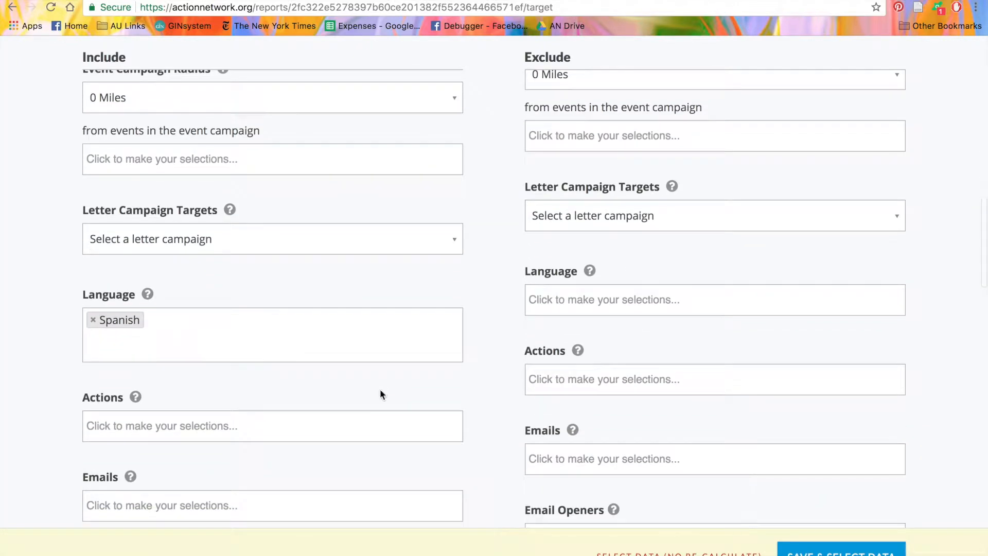
left_click(354, 331)
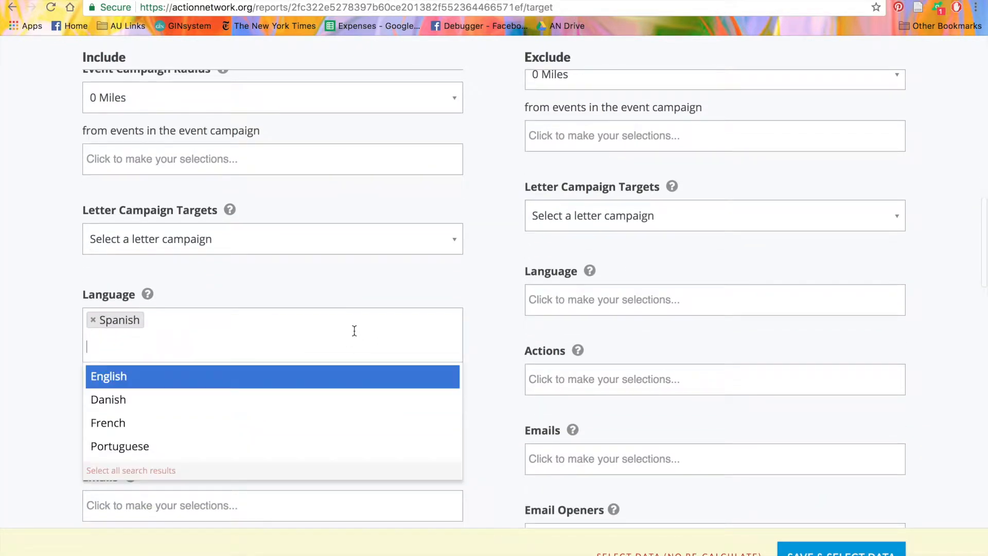
left_click(25, 430)
Examine the targeting filters for actions, emails, email openers and clickers, fundraising, source codes and tags
scroll(124, 465, "down", 1)
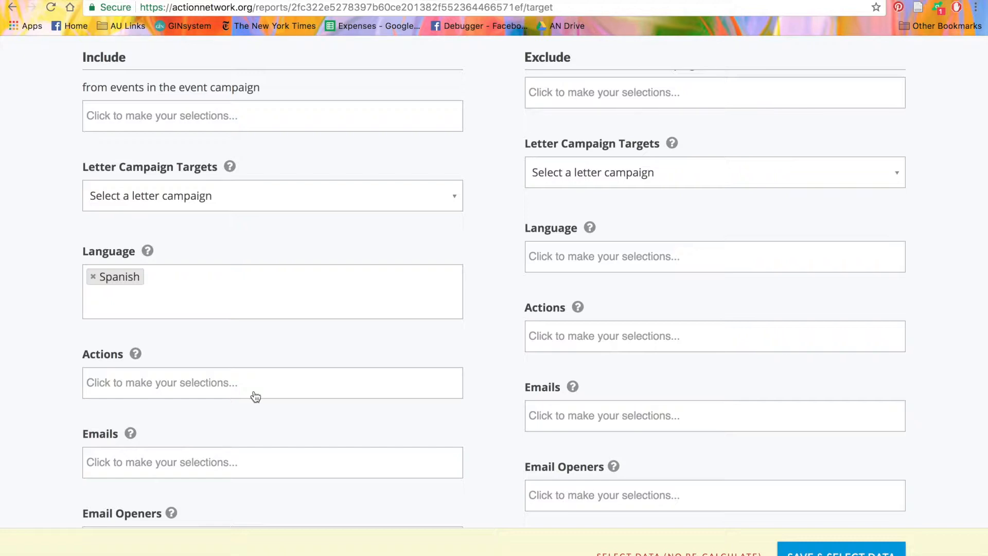
scroll(255, 396, "down", 2)
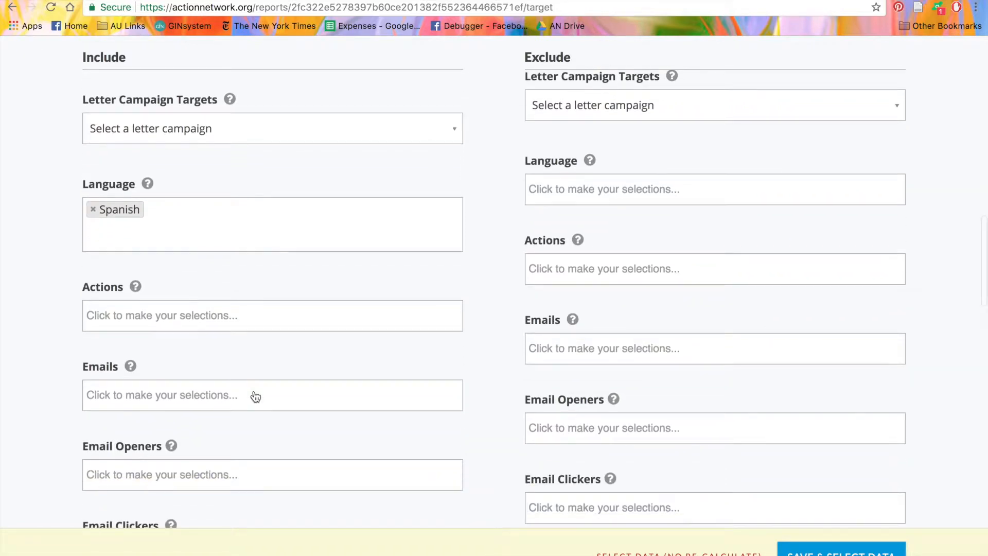
scroll(256, 396, "down", 1)
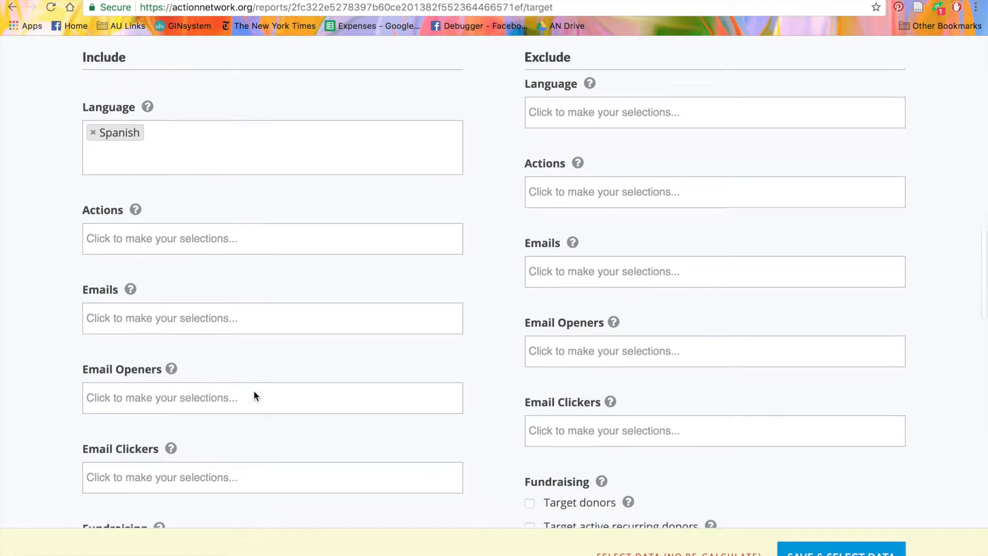
scroll(254, 396, "down", 1)
scroll(248, 371, "down", 1)
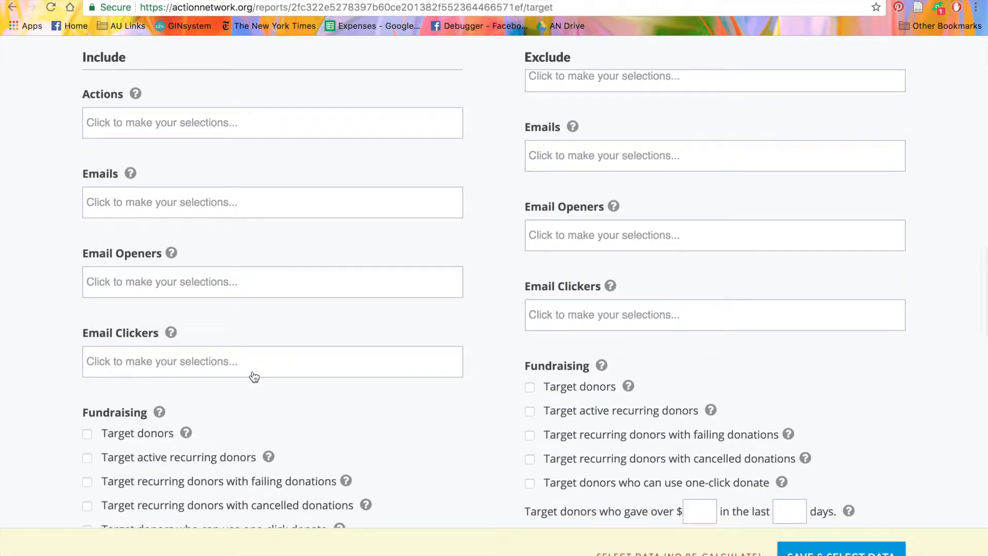
scroll(254, 376, "down", 3)
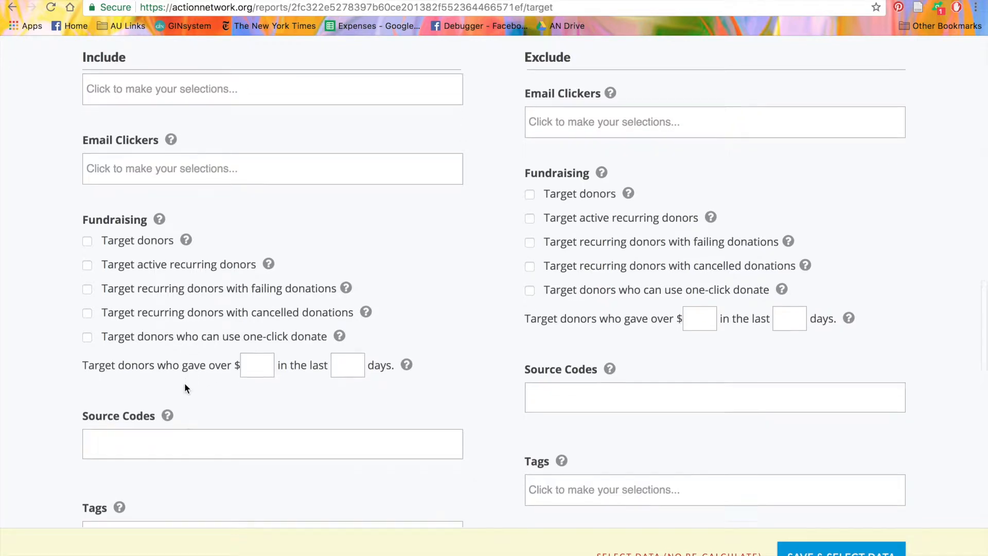
scroll(184, 382, "down", 2)
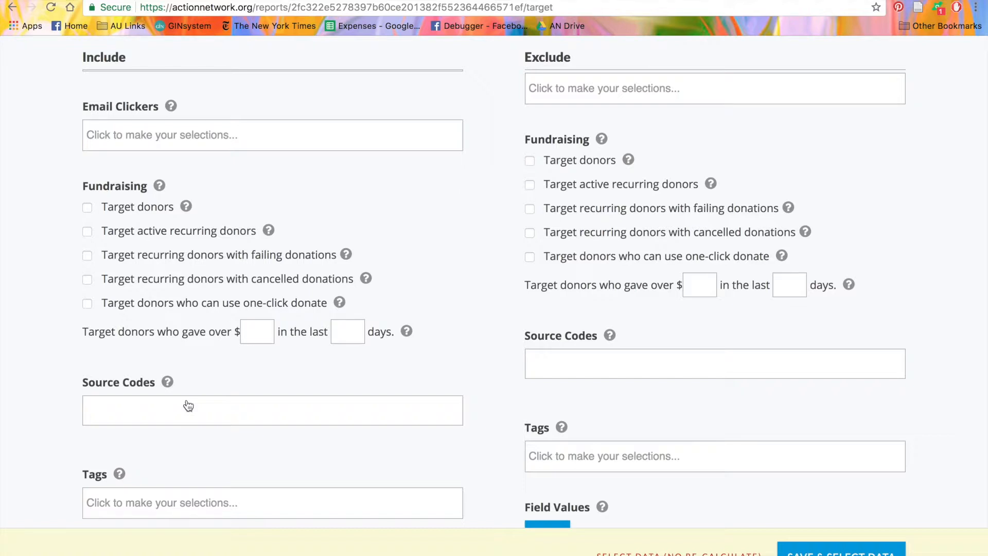
scroll(188, 405, "down", 3)
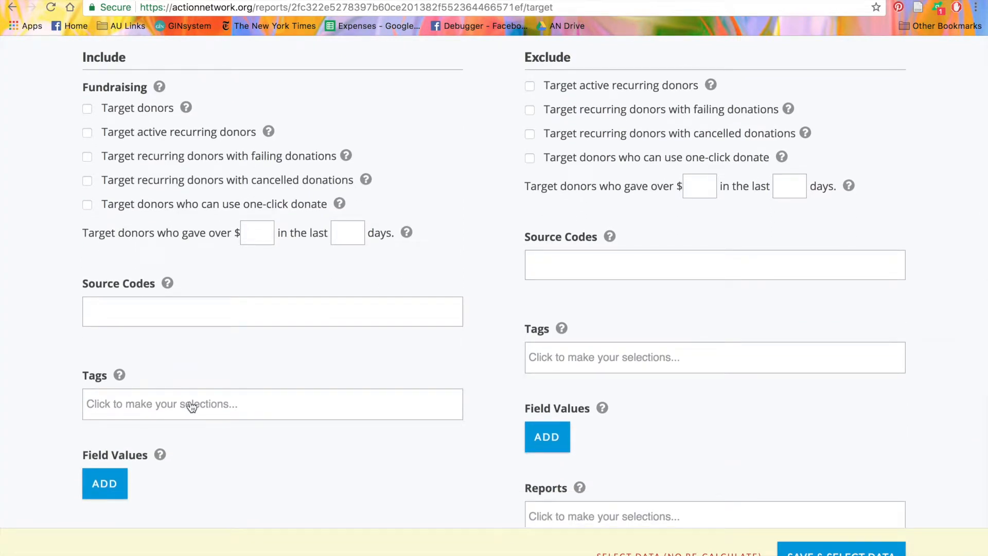
Examine the filters for field values, reports, queries, activity and subscription date, and the subscription status options
scroll(190, 406, "down", 3)
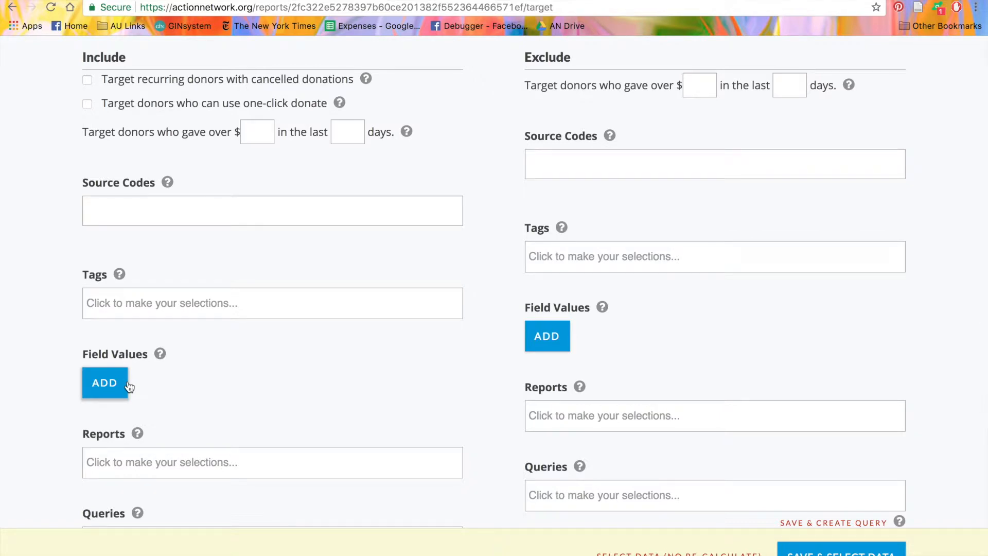
scroll(109, 342, "down", 3)
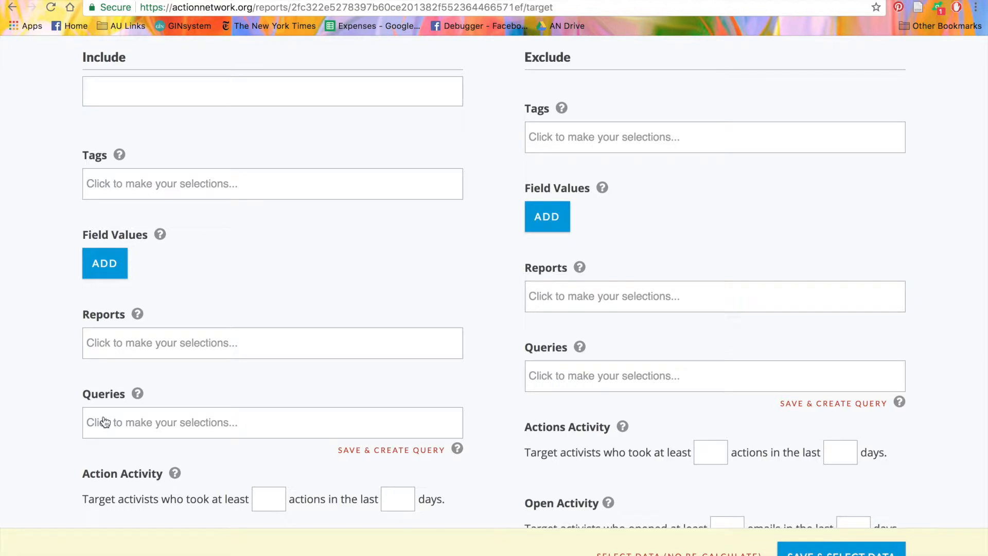
scroll(105, 419, "down", 4)
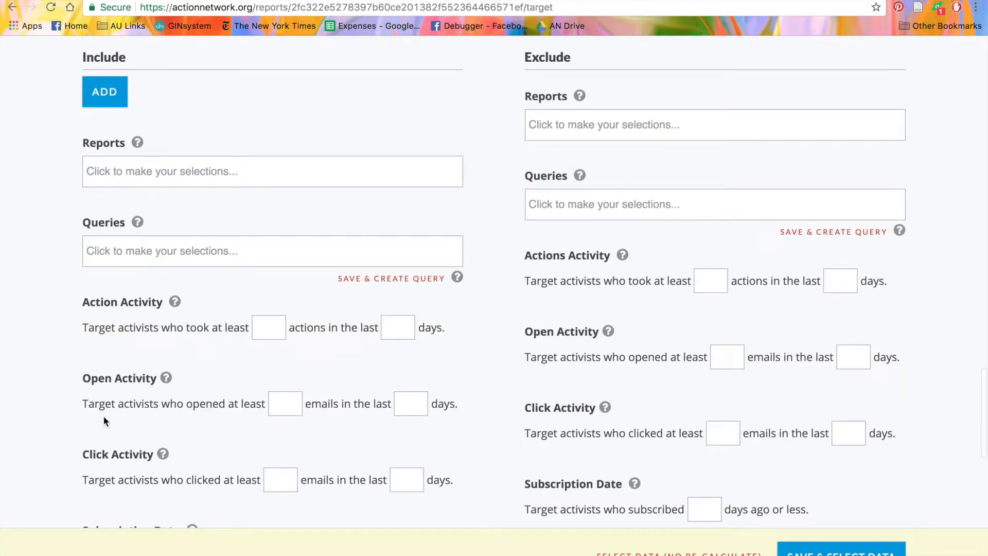
scroll(119, 351, "down", 2)
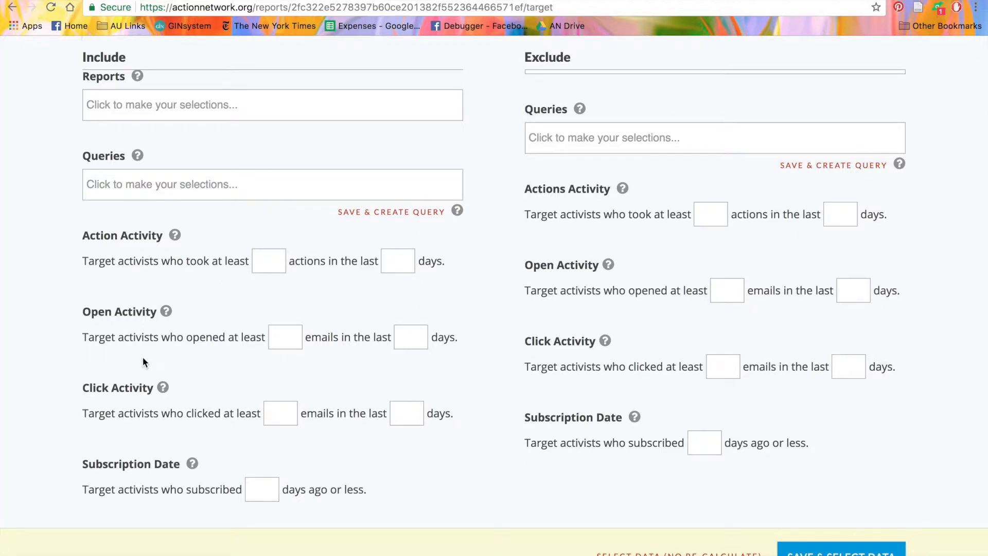
scroll(144, 358, "down", 1)
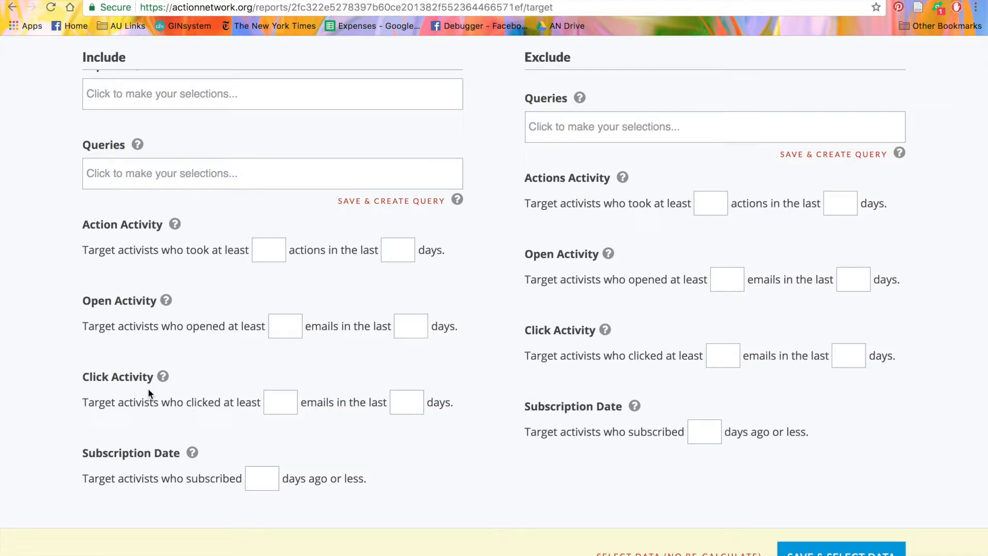
scroll(148, 389, "down", 1)
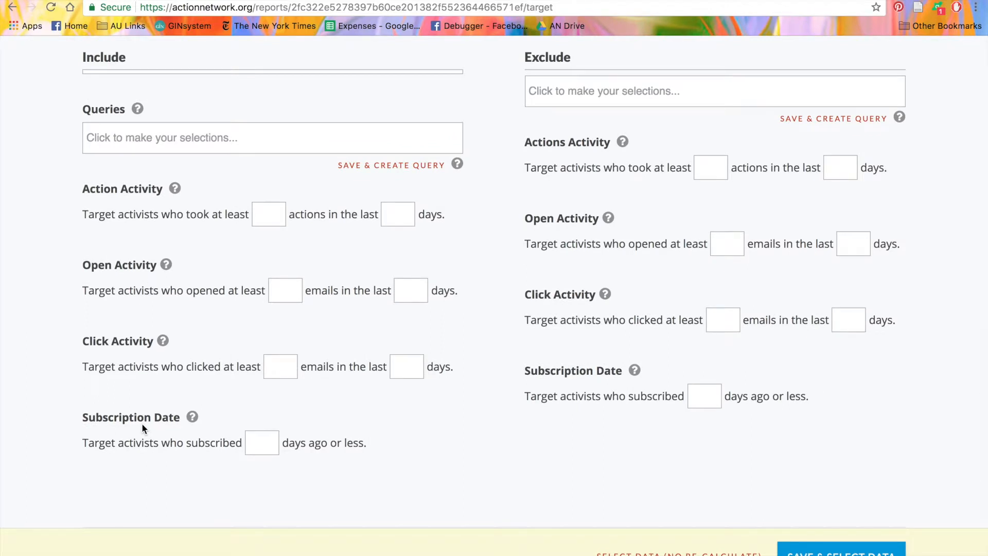
scroll(142, 427, "down", 5)
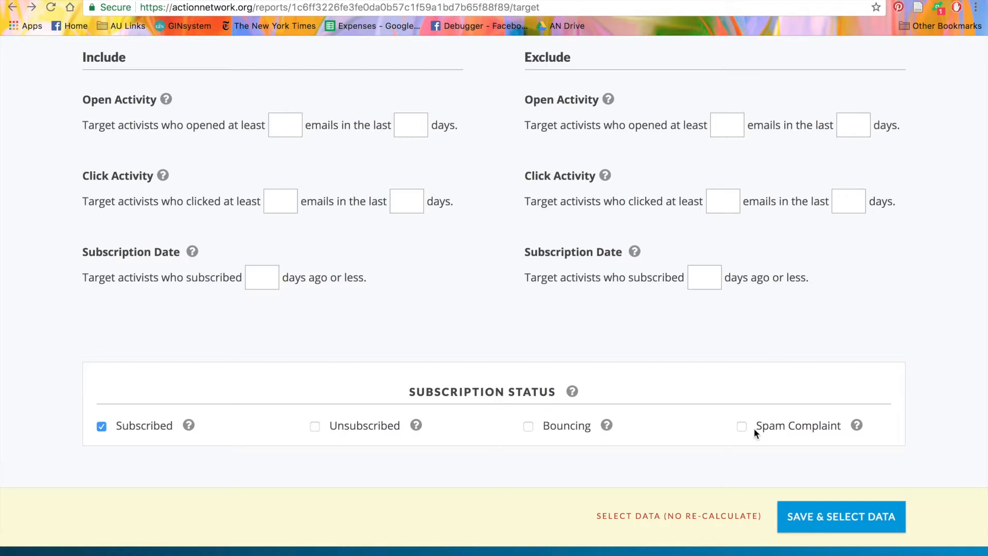
Save the report's targeting, proceed to data selection, and review the column headings available for Field 5
left_click(803, 522)
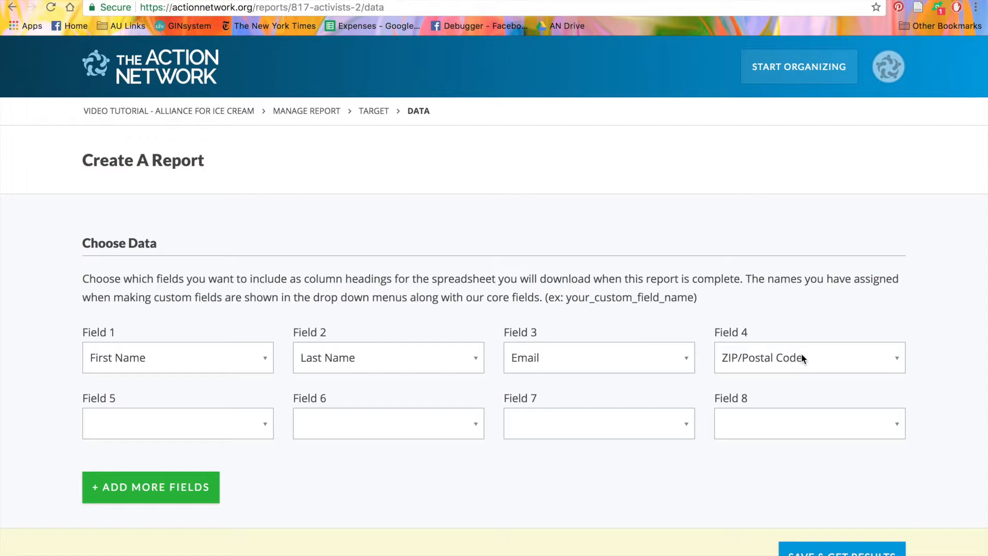
left_click(231, 421)
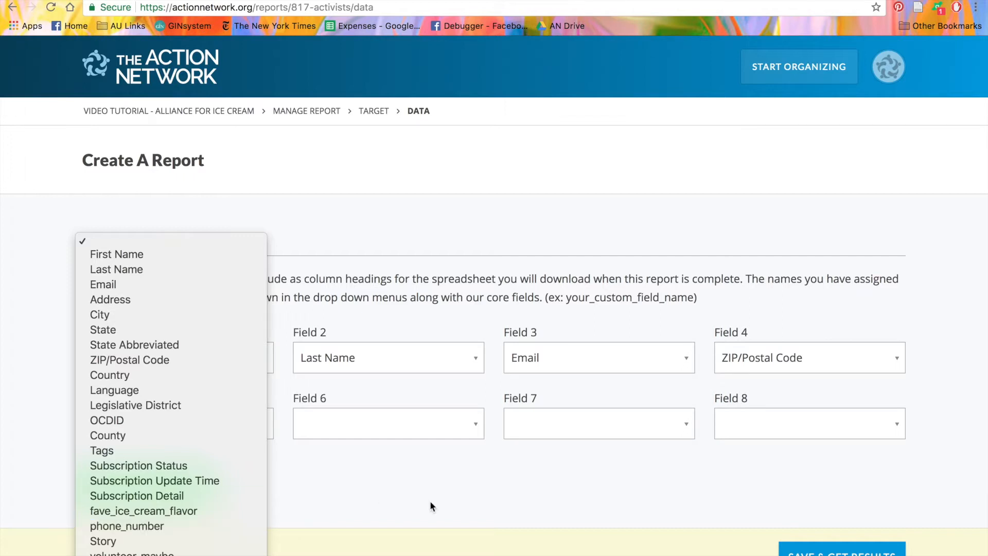
left_click(320, 470)
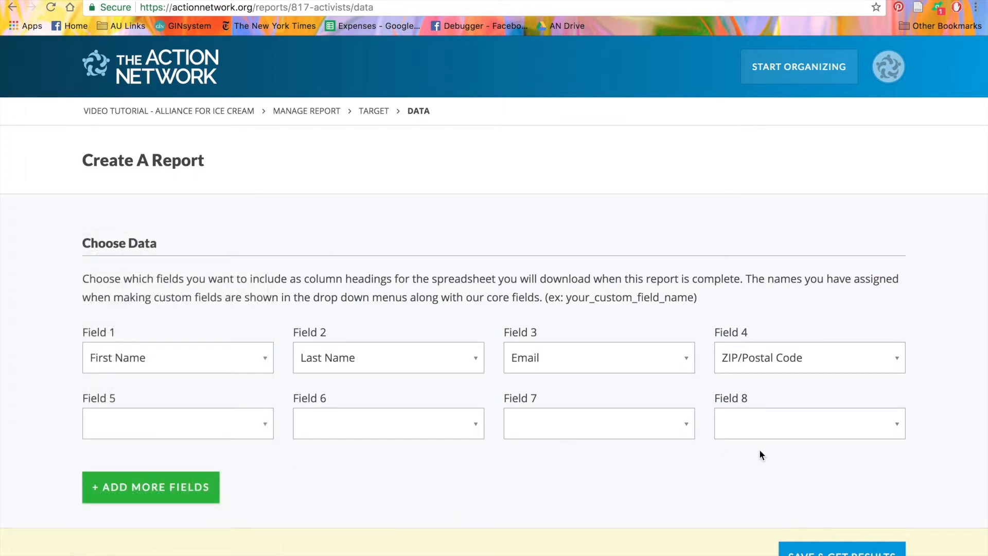
Add a ninth, blank column field to the report, then save the data selection and view the results preview
left_click(170, 493)
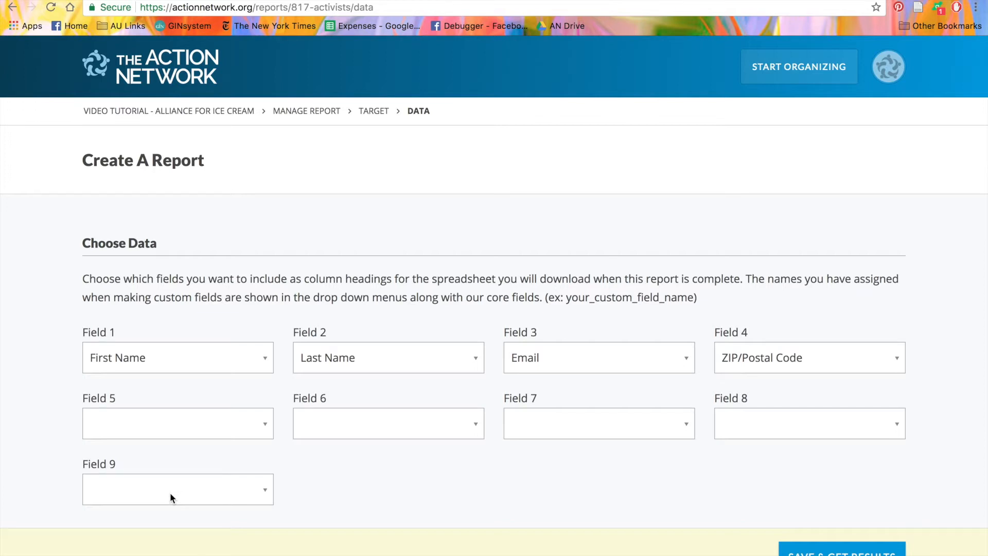
left_click(841, 551)
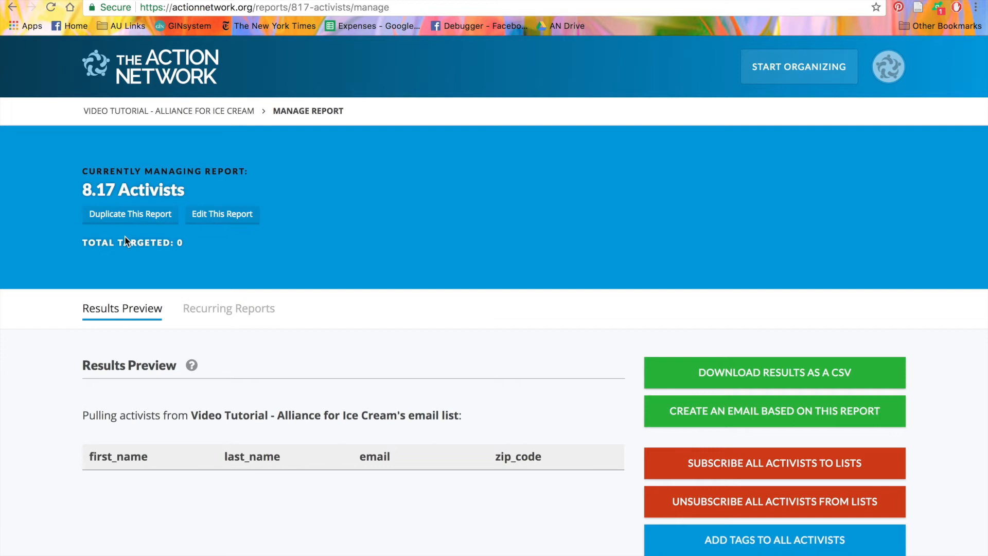
scroll(124, 239, "down", 2)
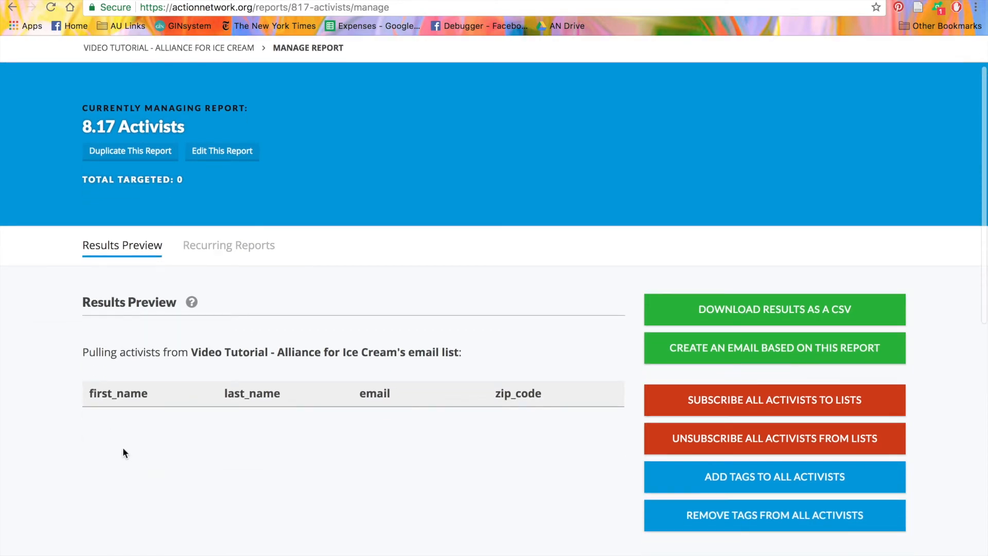